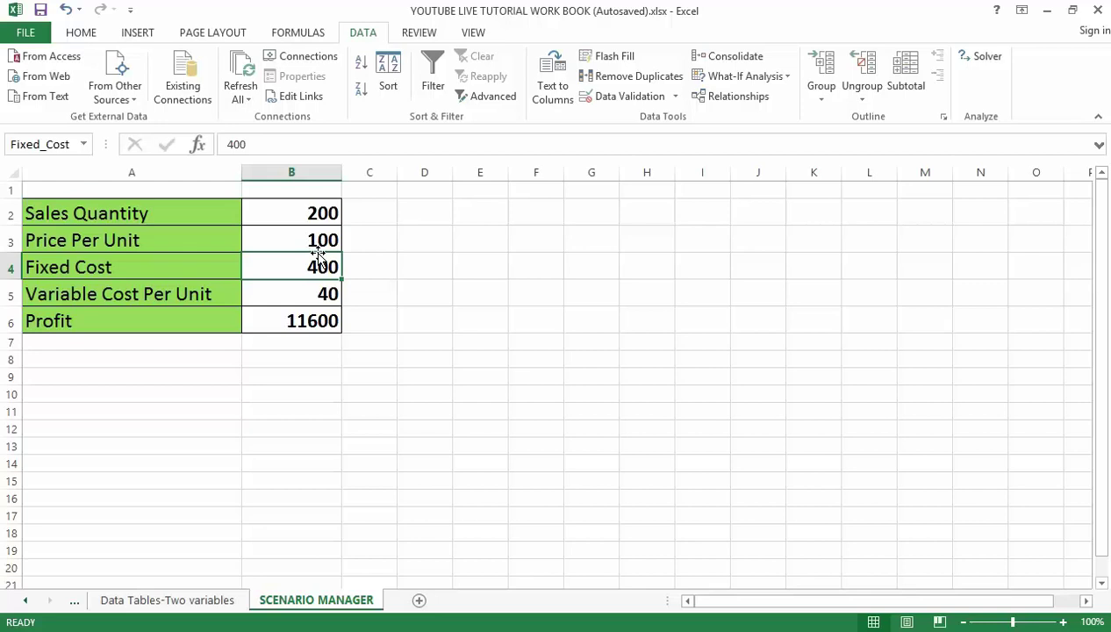
Step: Inspect the Profit formula in cell B6 and leave it unedited
left_click(335, 322)
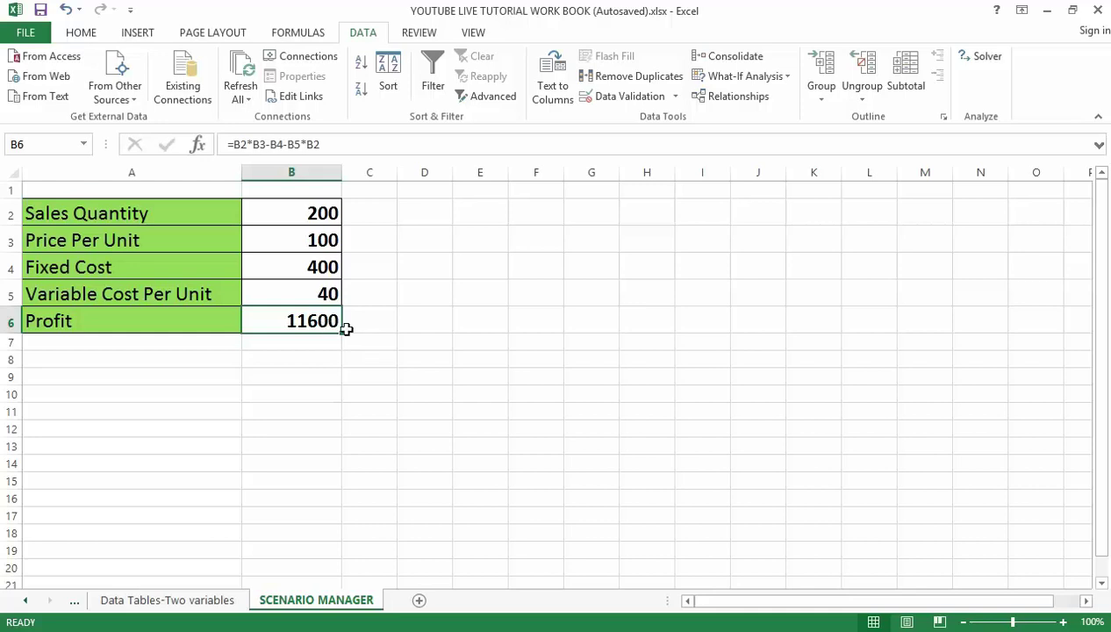
double_click(297, 321)
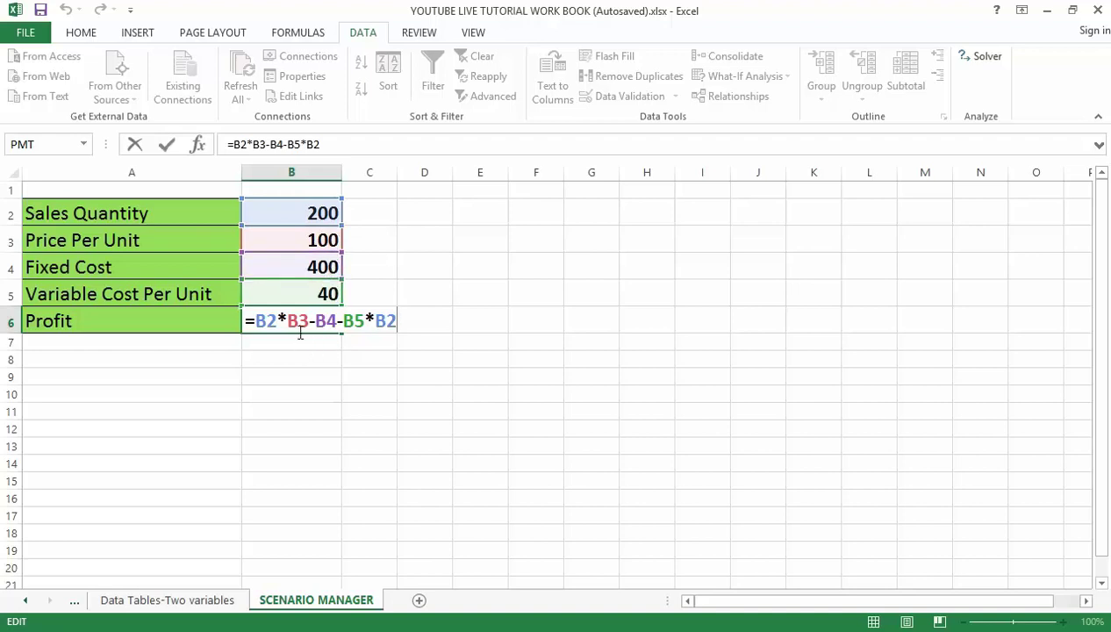
key("ctrl+Return")
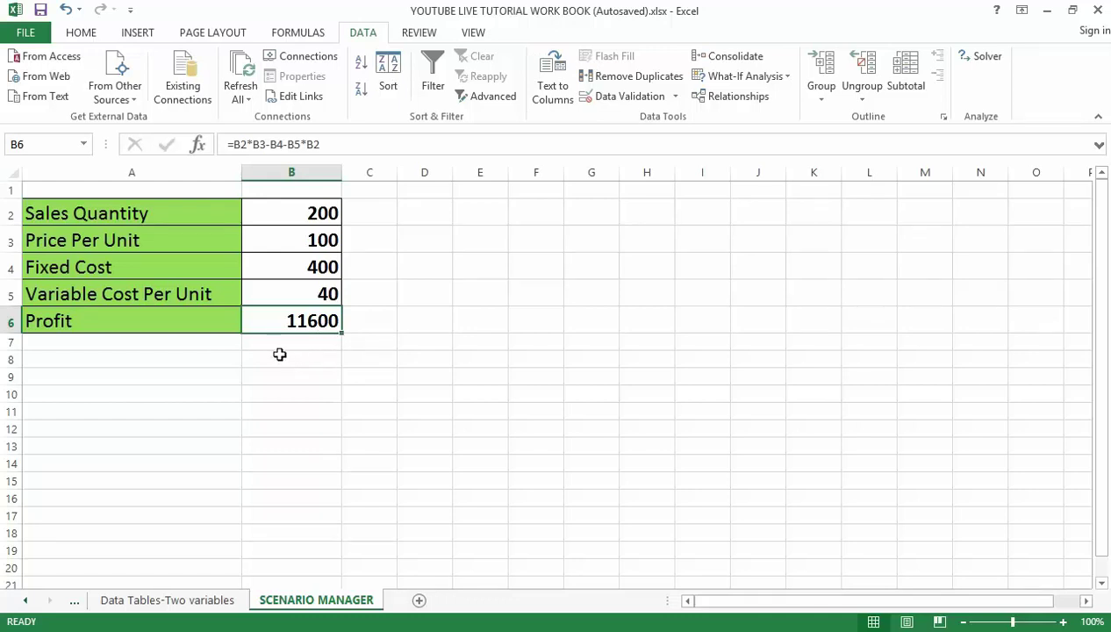
Step: Start a new what-if scenario in the Scenario Manager and name it Worst Case
left_click(292, 33)
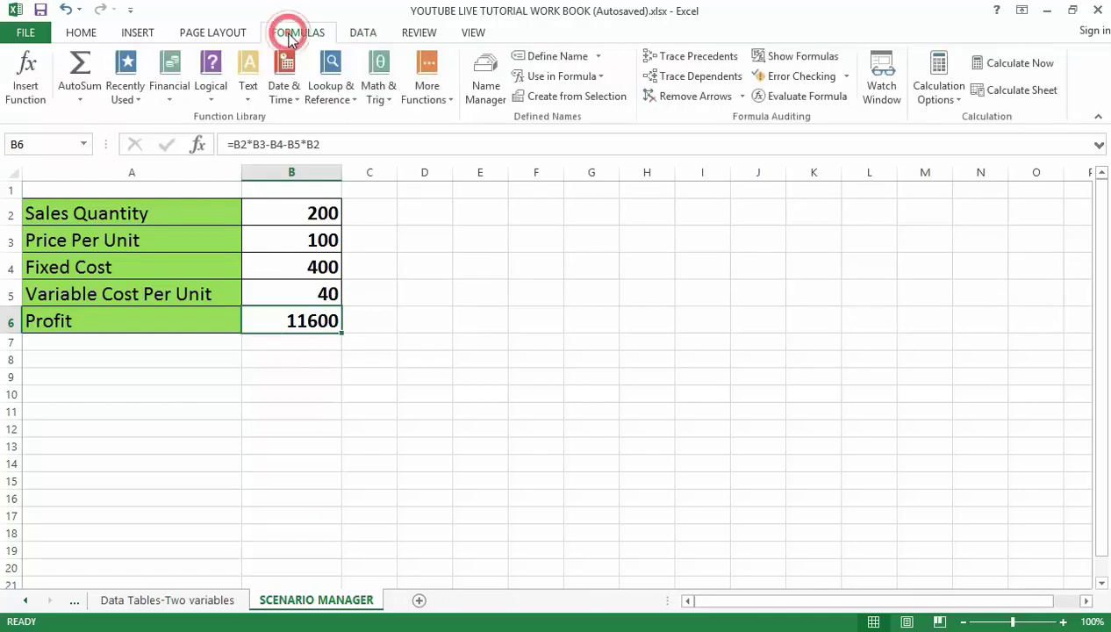
left_click(364, 35)
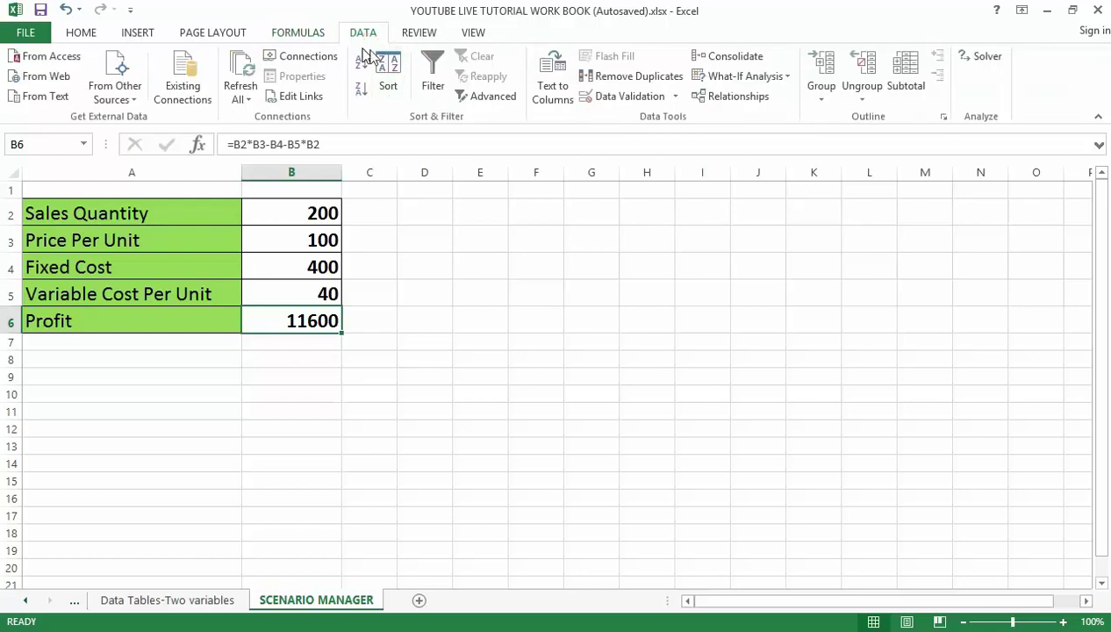
left_click(787, 80)
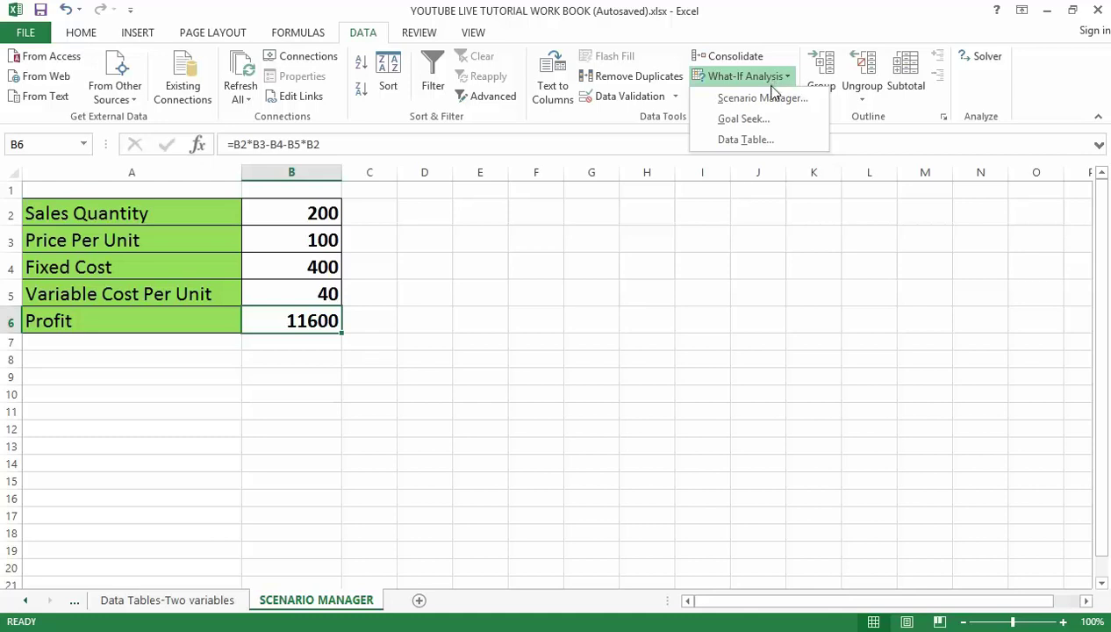
left_click(760, 98)
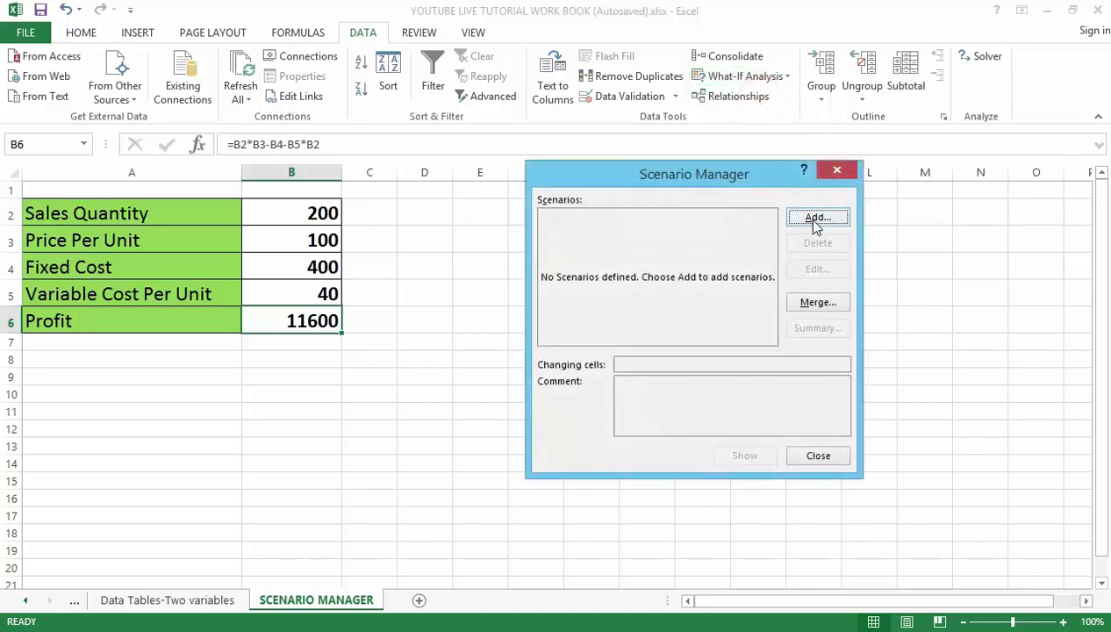
left_click(816, 219)
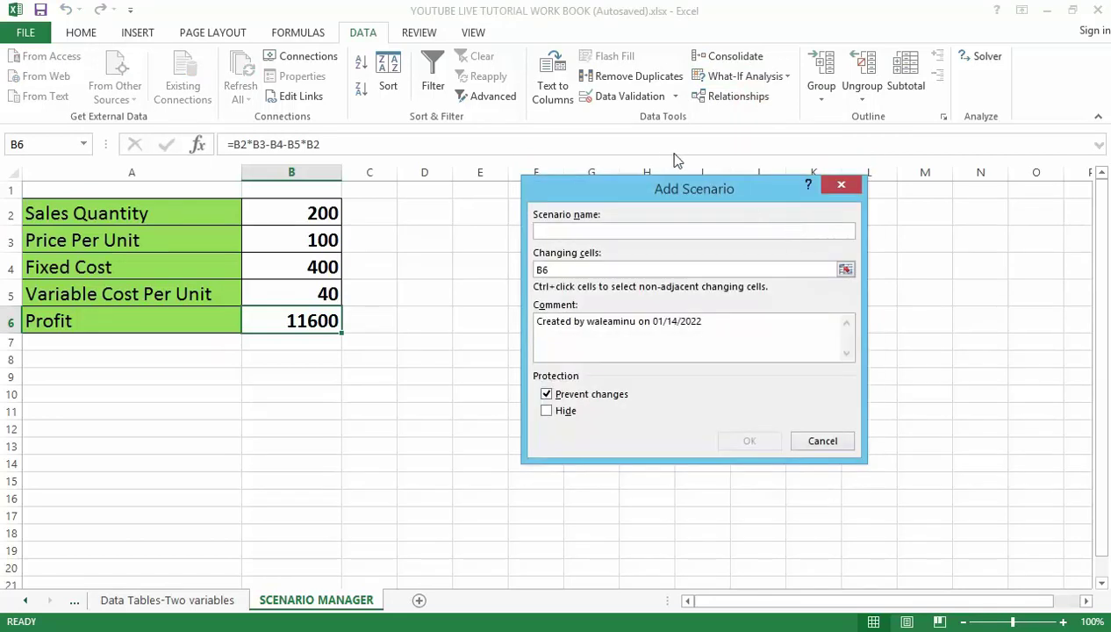
left_click(701, 230)
type("W")
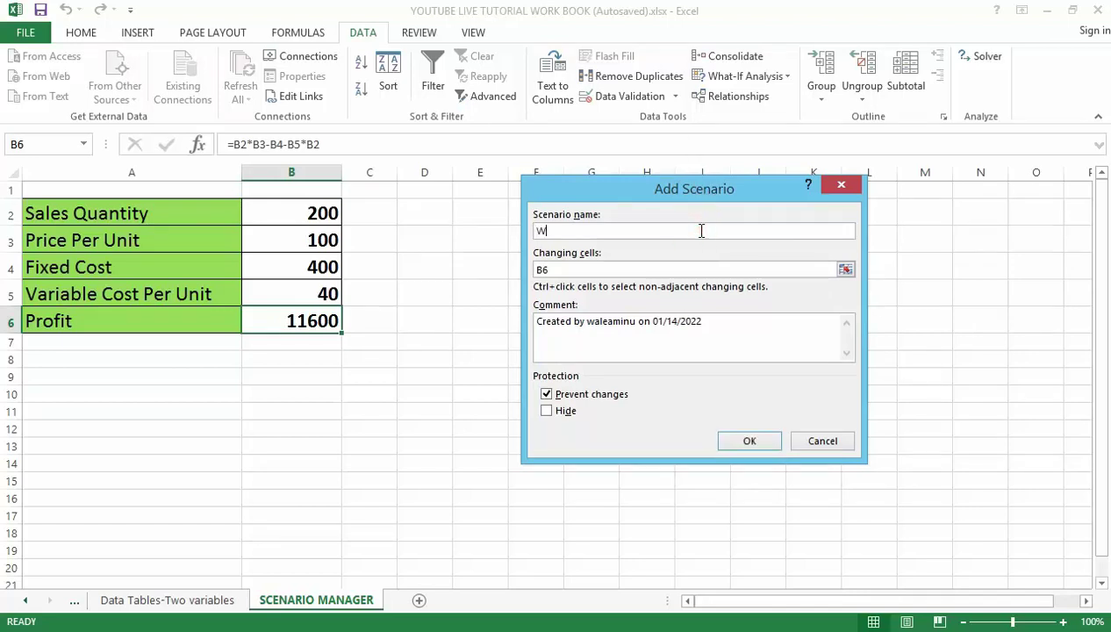
type("orst Case")
Step: Set the Worst Case scenario's changing cells to B2, B3 and B5 and accept them
left_click(545, 269)
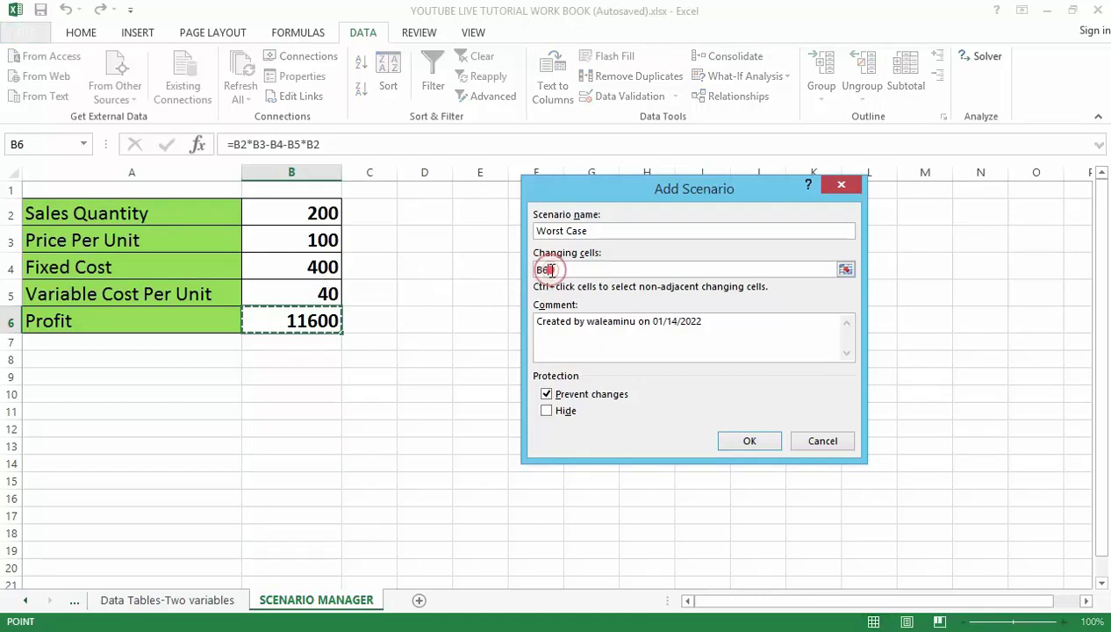
key("BackSpace")
key("BackSpace")
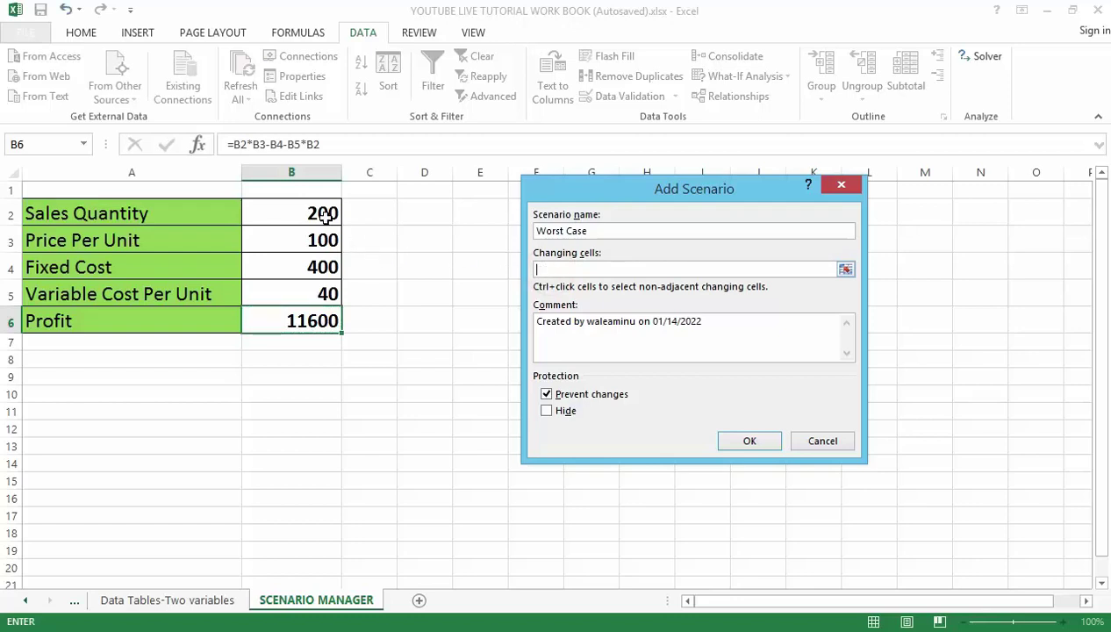
left_click(324, 213)
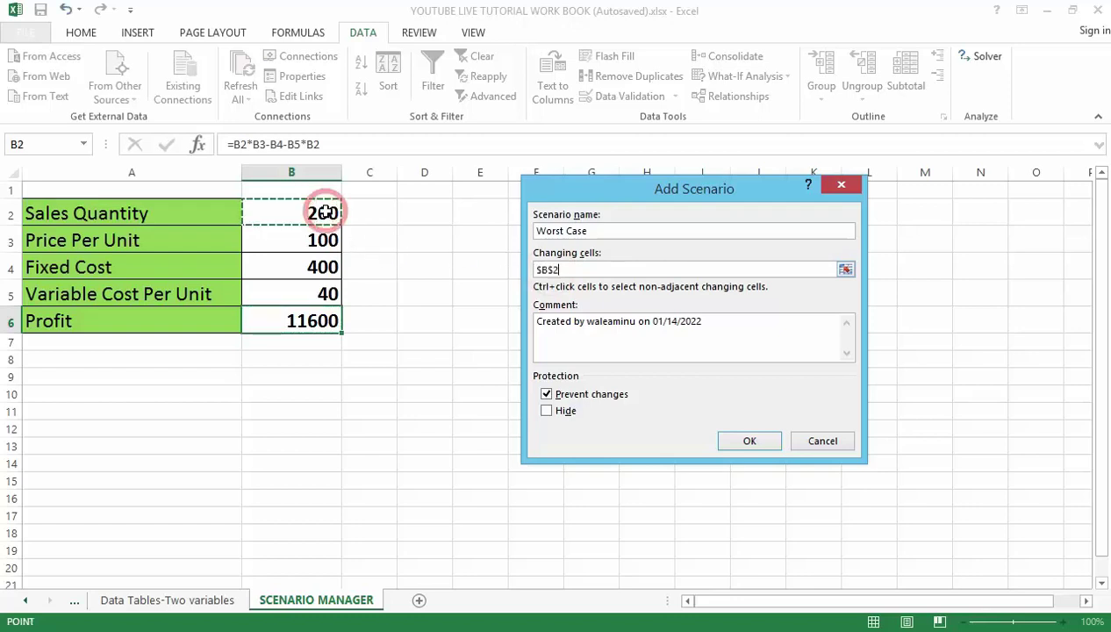
left_click(324, 240, "ctrl")
left_click(314, 294, "ctrl")
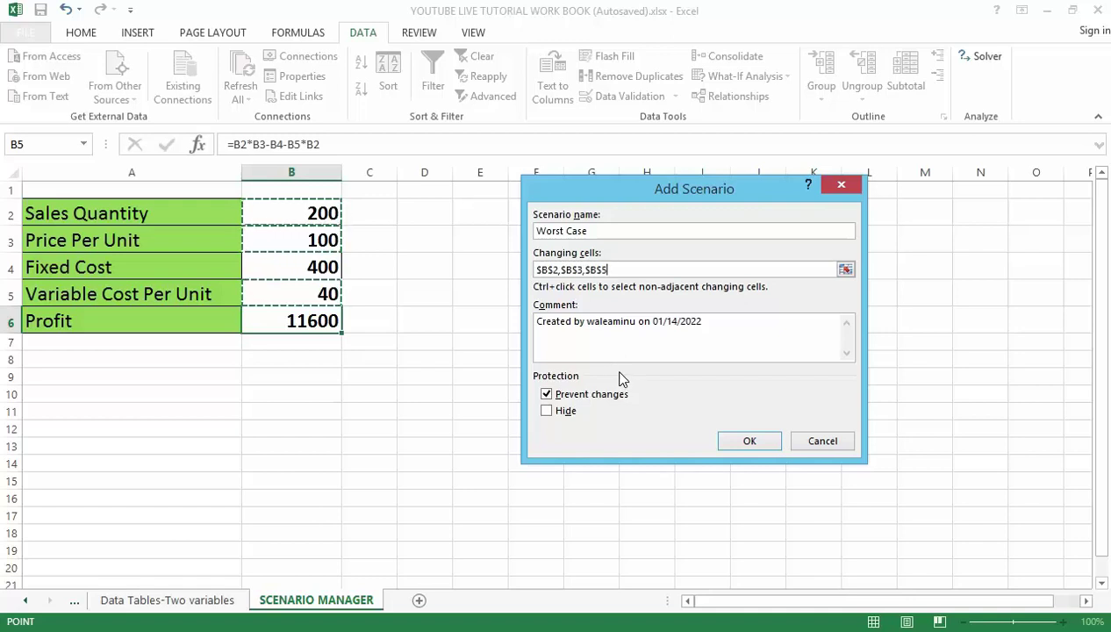
left_click(735, 441)
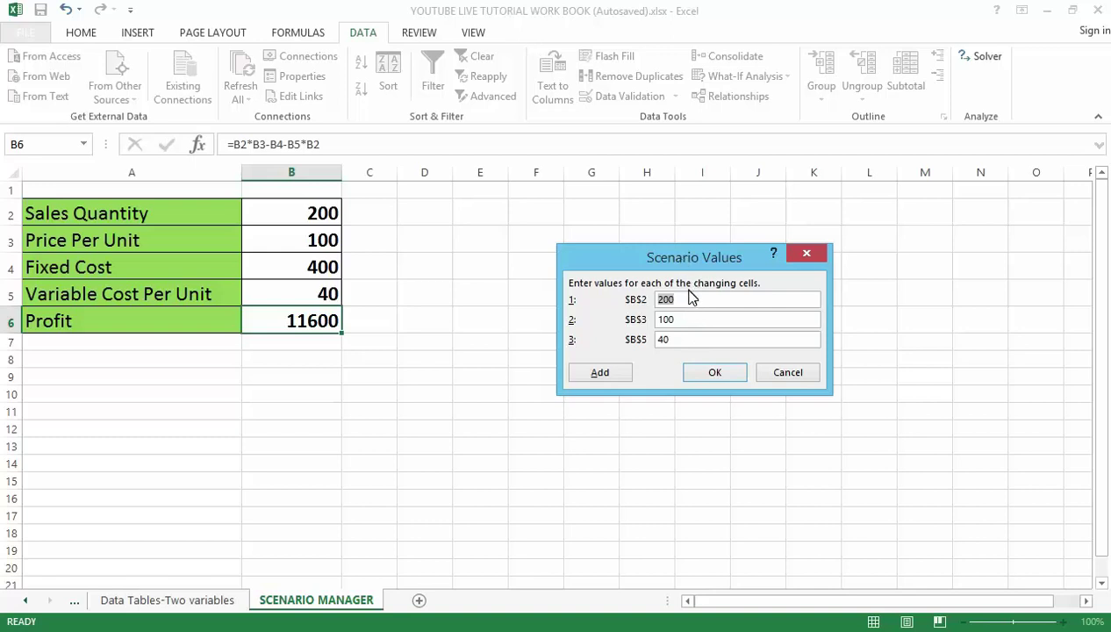
Step: Enter the Worst Case values 100 for B2, 60 for B3 and 70 for B5, and save the scenario
key("BackSpace")
type("100")
left_click(690, 322)
key("BackSpace")
key("BackSpace")
key("BackSpace")
type("60")
left_click(705, 341)
key("BackSpace")
key("BackSpace")
type("70")
left_click(712, 376)
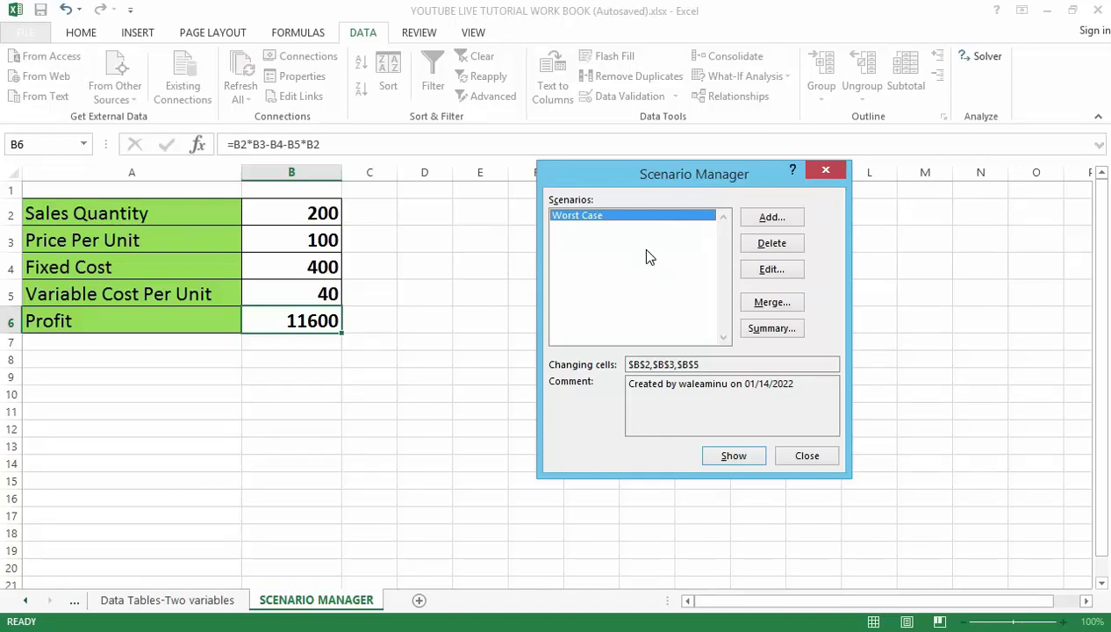
Step: Show the Worst Case scenario in the sheet and add a scenario named Base Case with changing cells B2, B3 and B5
double_click(639, 217)
left_click(780, 219)
left_click(675, 224)
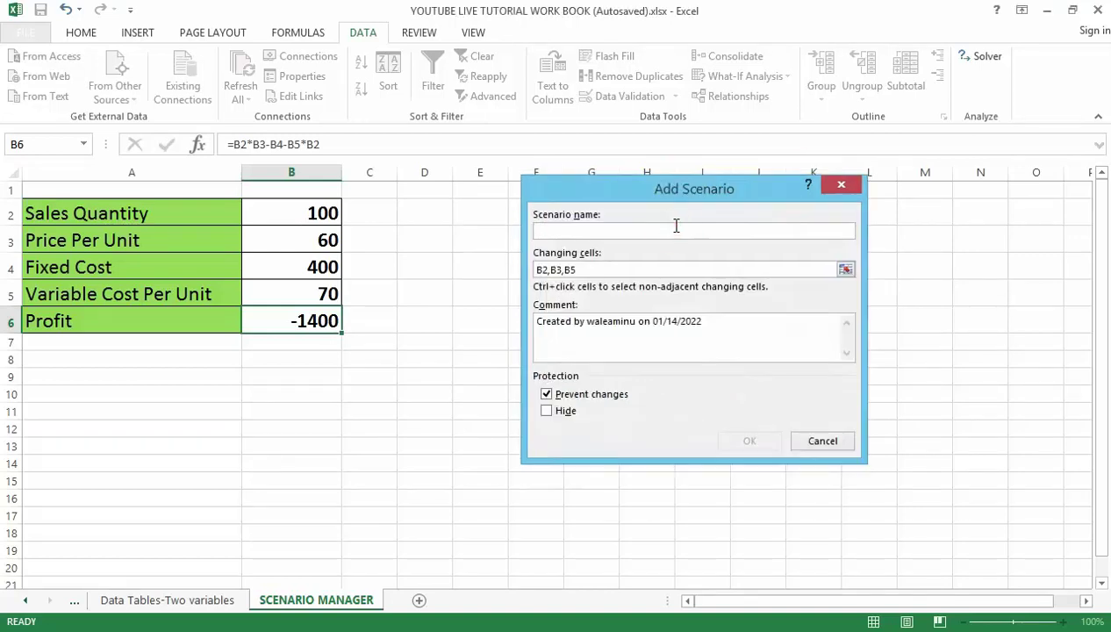
type("Base")
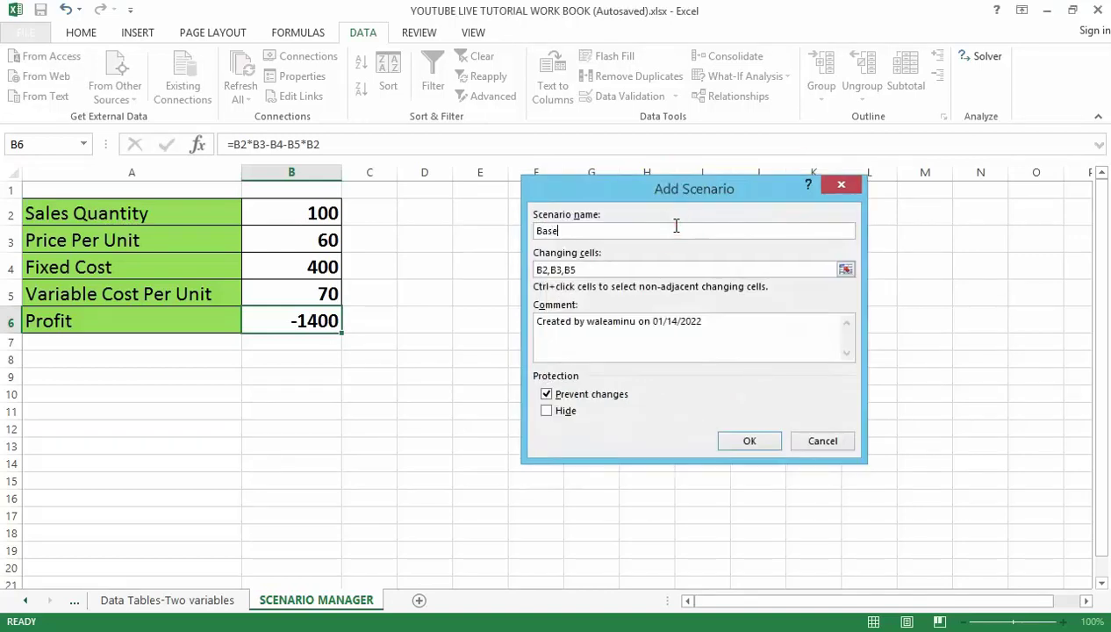
type(" Case")
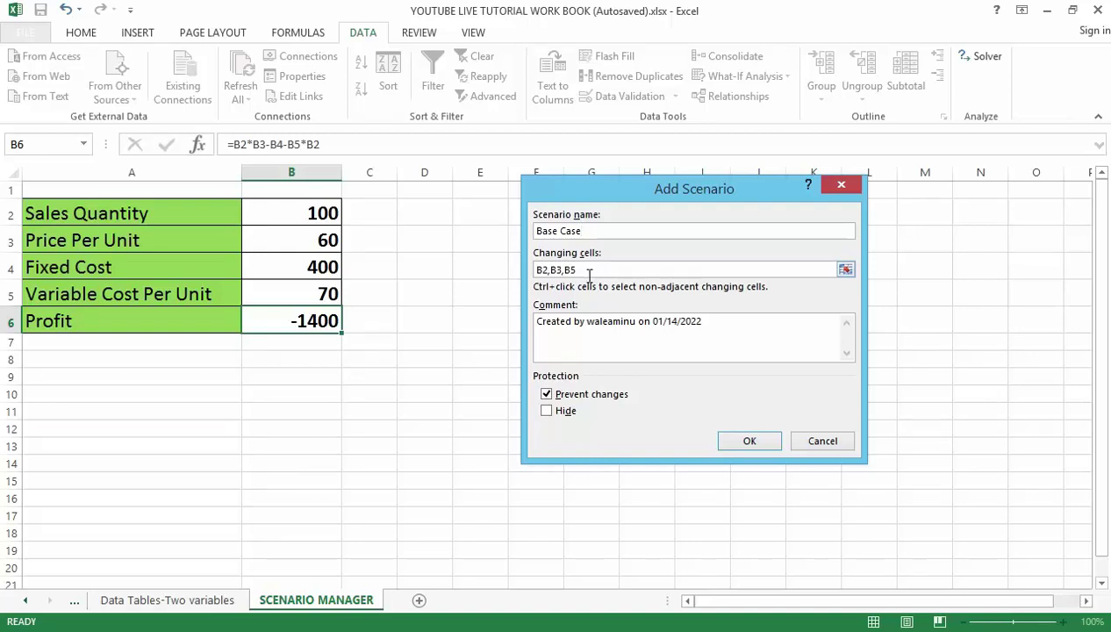
left_click(742, 439)
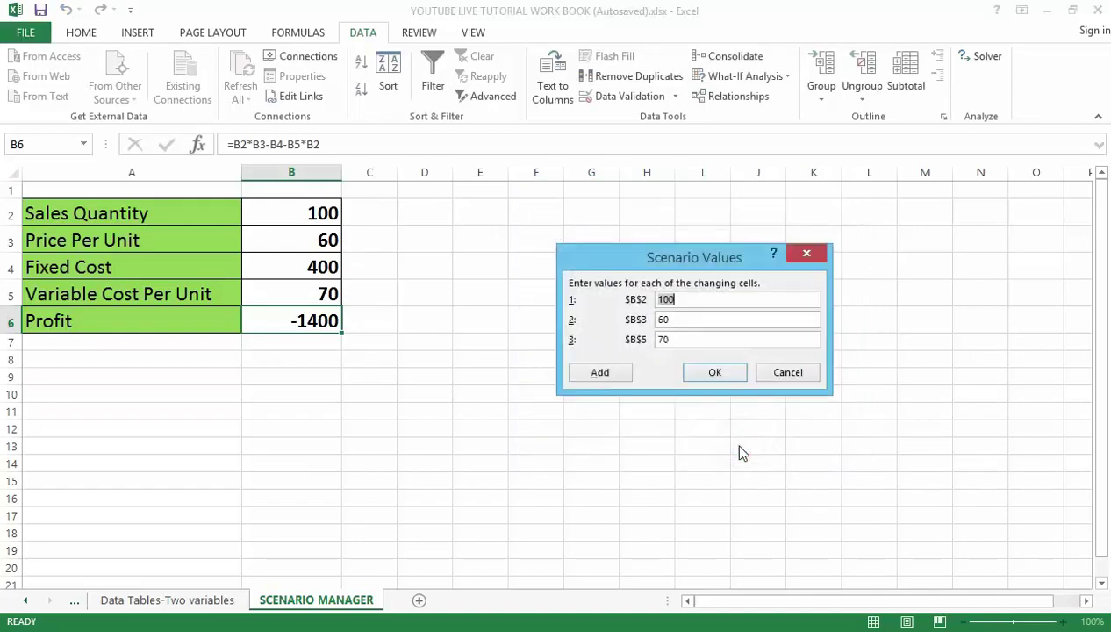
Step: Enter the Base Case values 200 for B2, 100 for B3 and 40 for B5, and save the scenario
left_click(692, 299)
key("BackSpace")
key("BackSpace")
key("BackSpace")
type("200")
left_click(685, 322)
key("BackSpace")
key("BackSpace")
type("100")
left_click(671, 340)
left_click(671, 341)
key("BackSpace")
key("BackSpace")
type("40")
left_click(697, 377)
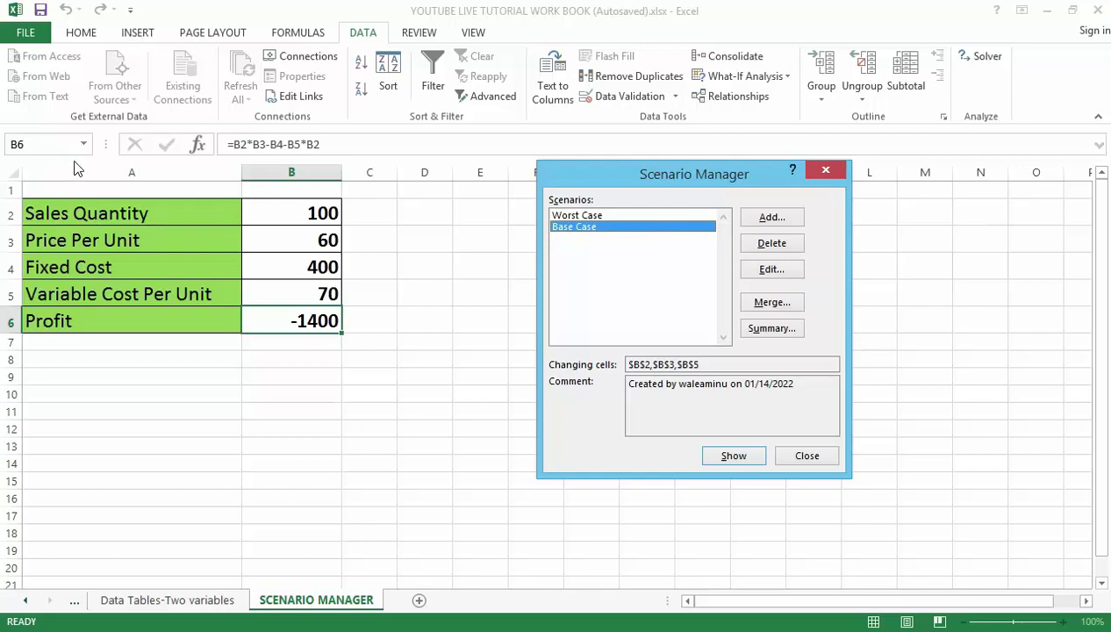
Step: Close the Scenario Manager and name cell B2 Sales_Quantity
left_click(808, 455)
left_click(311, 216)
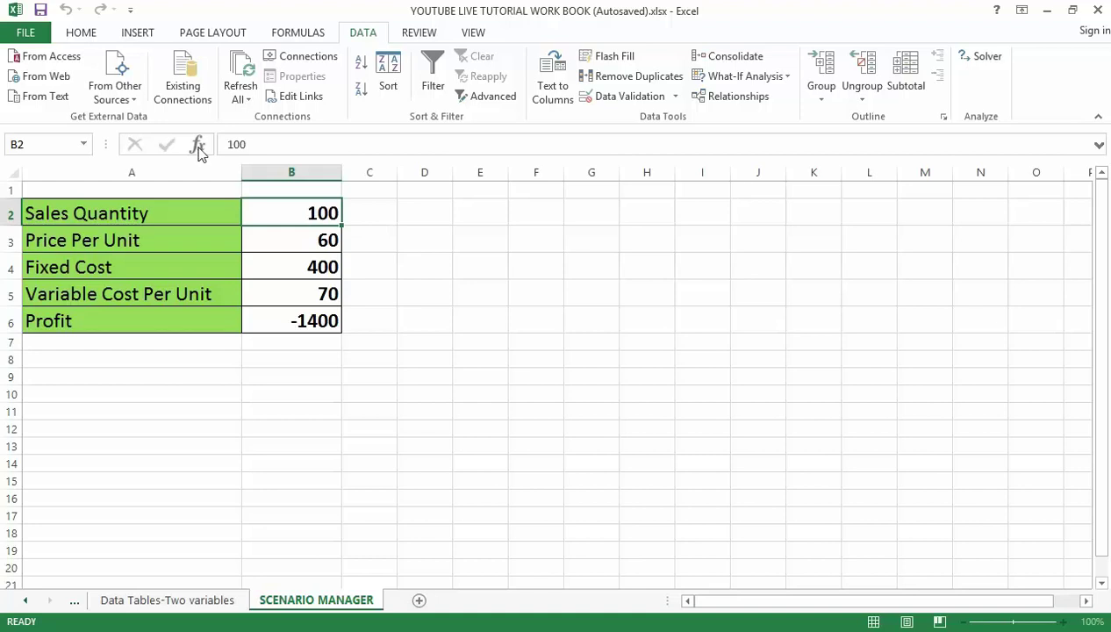
left_click(64, 143)
type("Sales")
type("_Q")
type("uant")
type("ity")
key("Return")
Step: Name the Price Per Unit value cell B3 Price
left_click(281, 240)
left_click(35, 145)
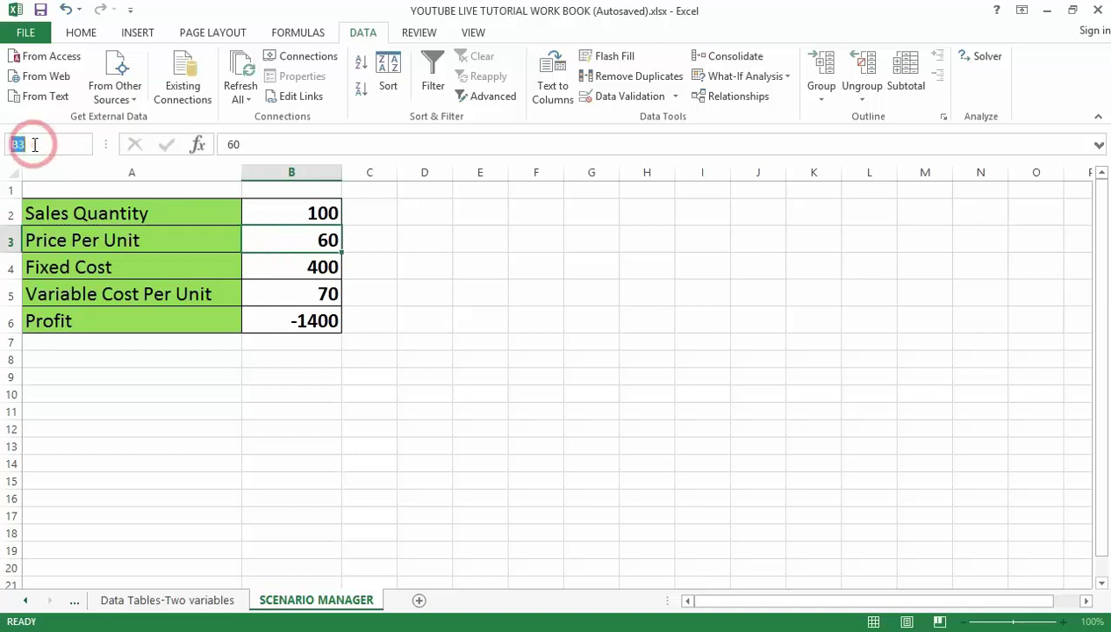
type("Price")
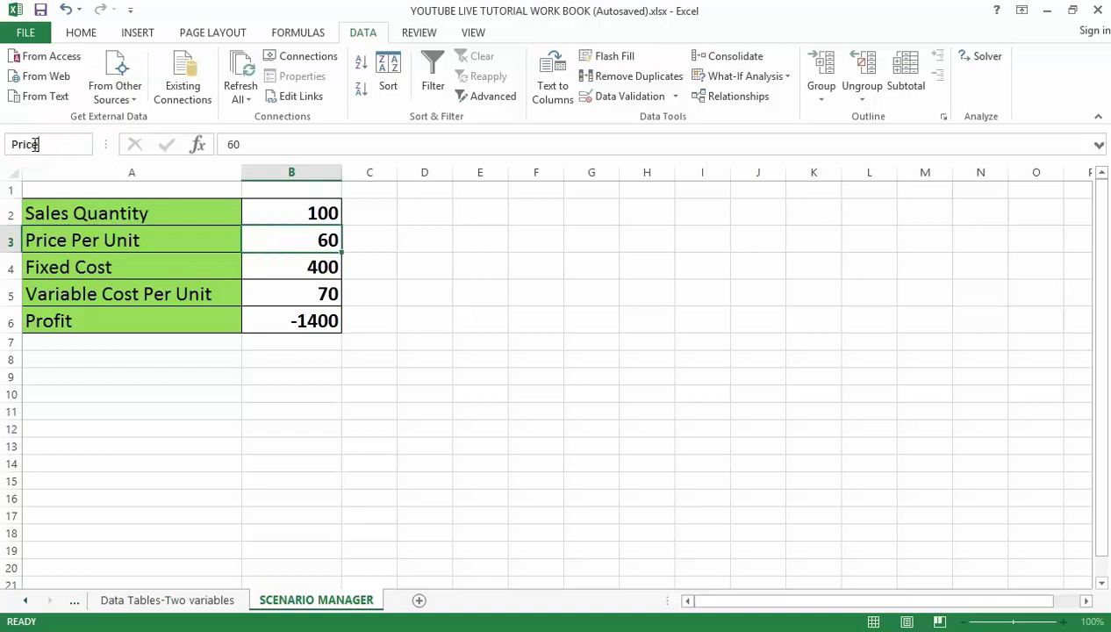
key("Return")
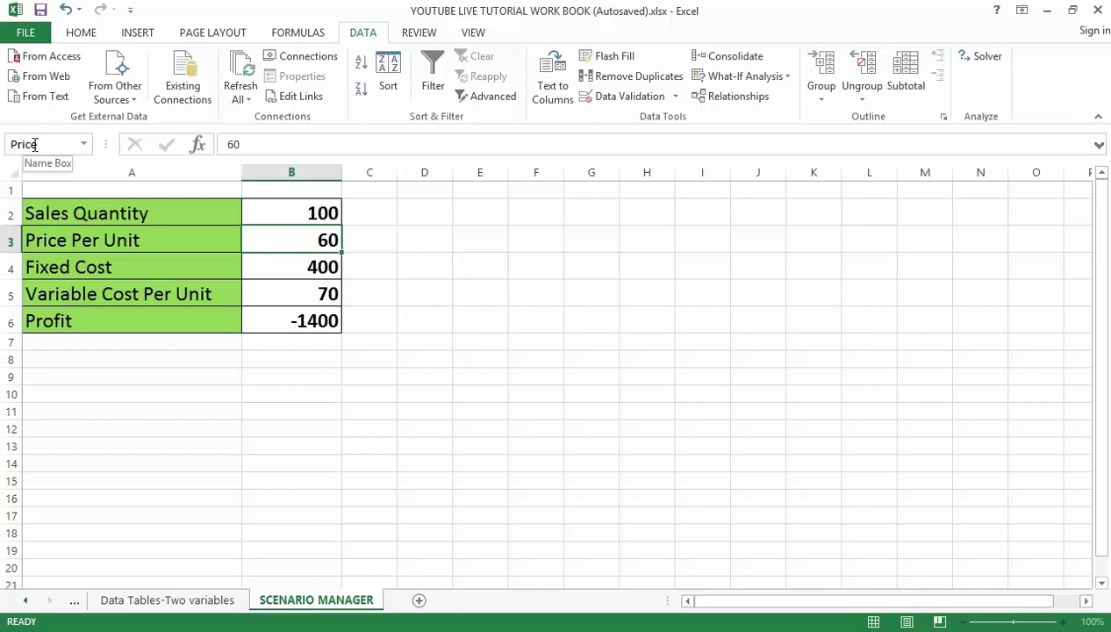
Step: Name the Variable Cost Per Unit label cell A5 Variable_Cost
left_click(91, 293)
left_click(46, 141)
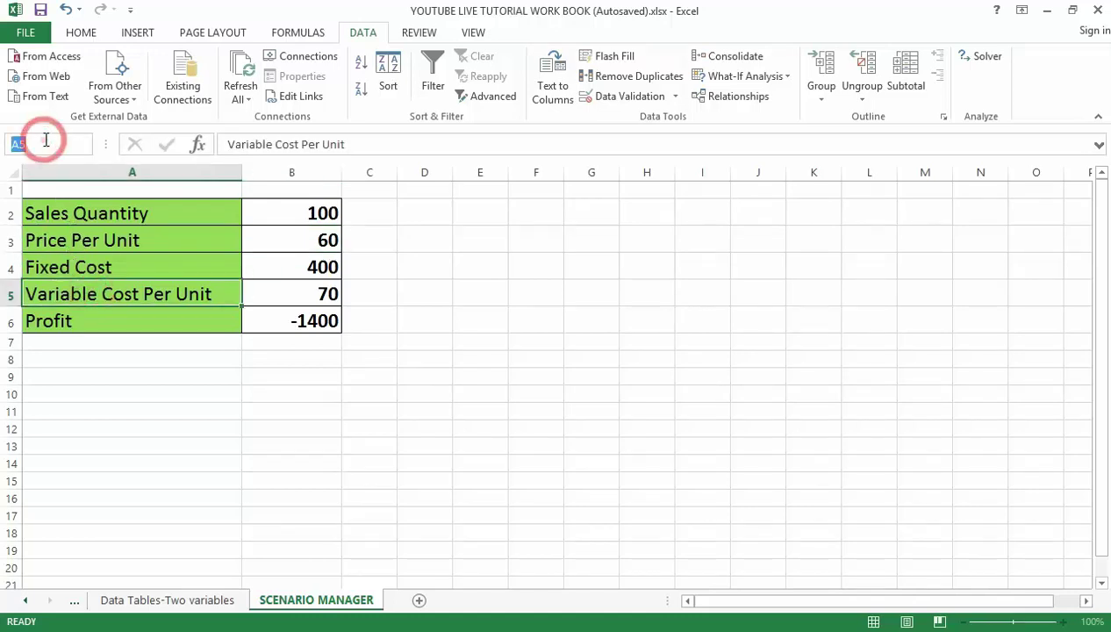
key("BackSpace")
type("V")
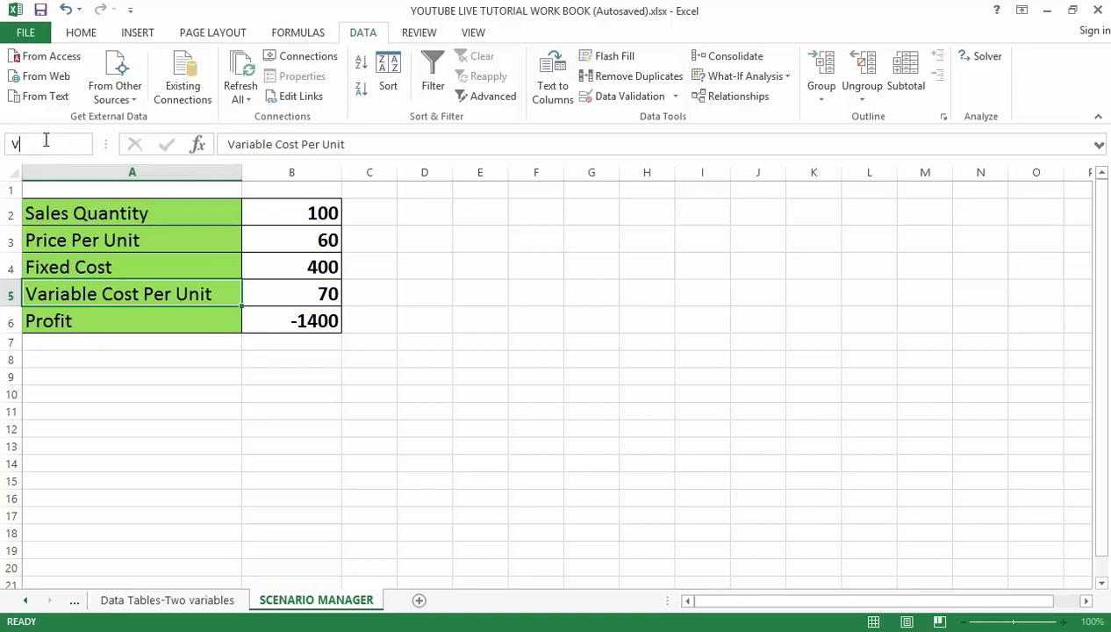
type("ariable_Cost")
key("Return")
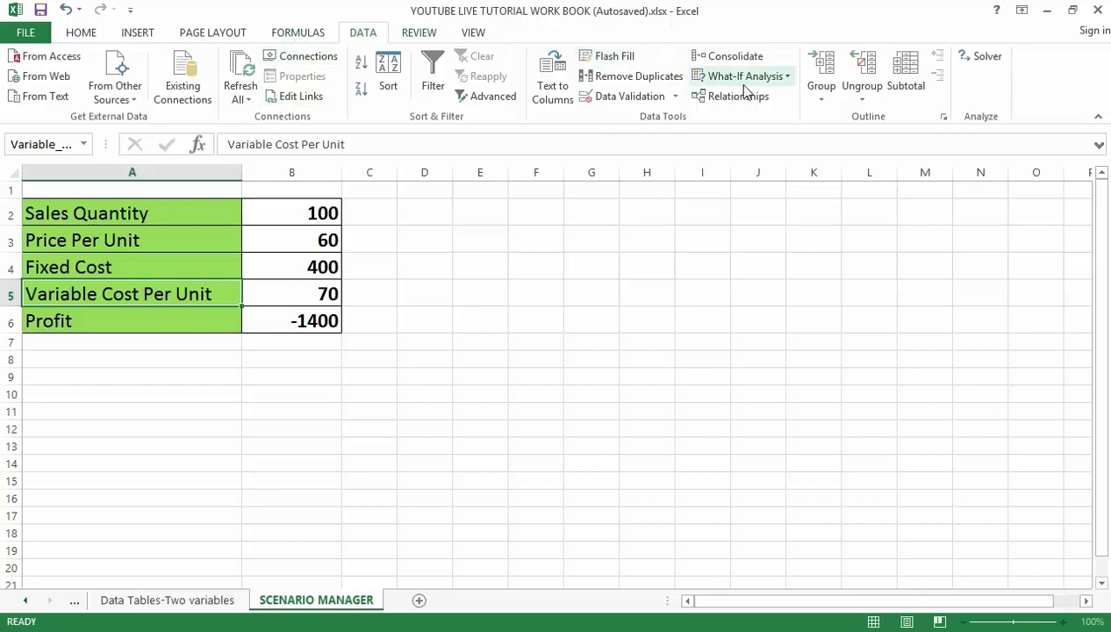
Step: Add another scenario named Best Case in the Scenario Manager, keeping B2, B3 and B5 as changing cells
left_click(779, 79)
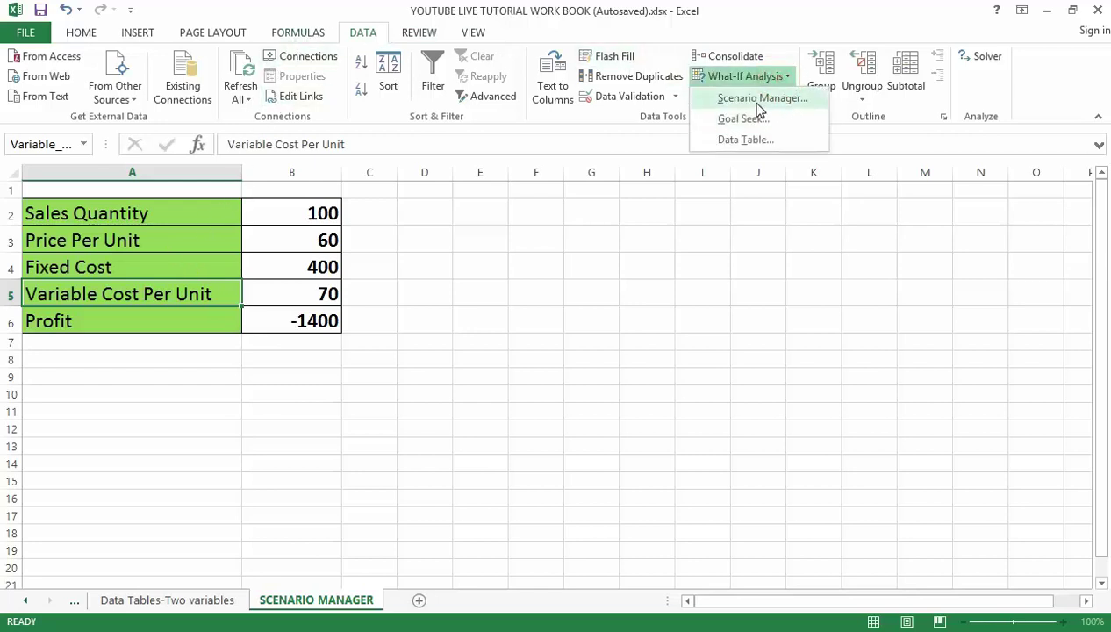
left_click(756, 102)
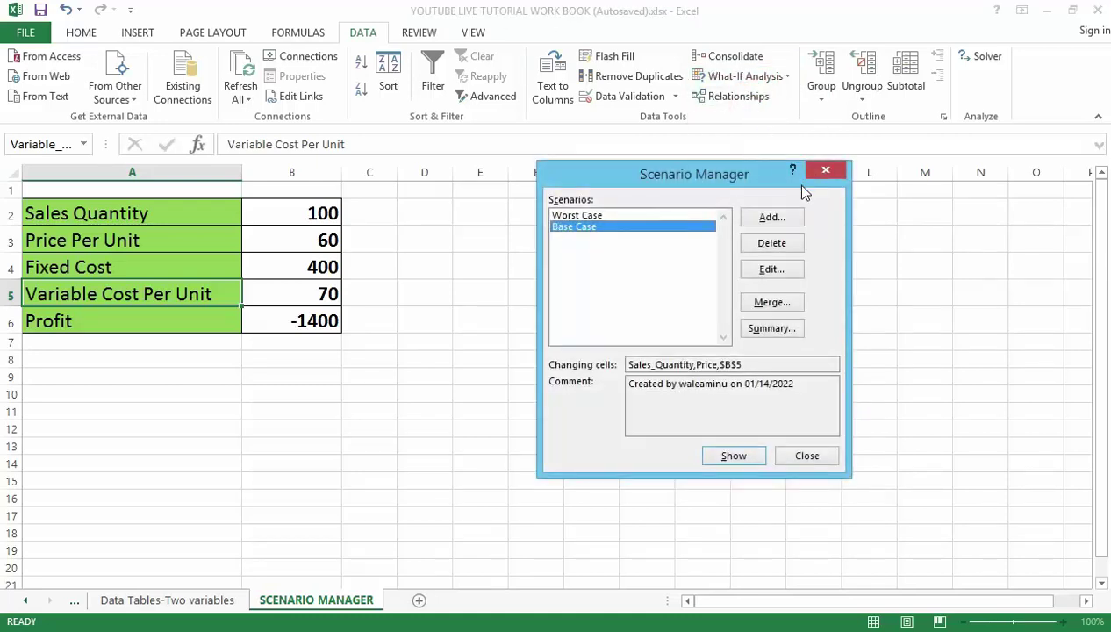
left_click(762, 217)
left_click(692, 230)
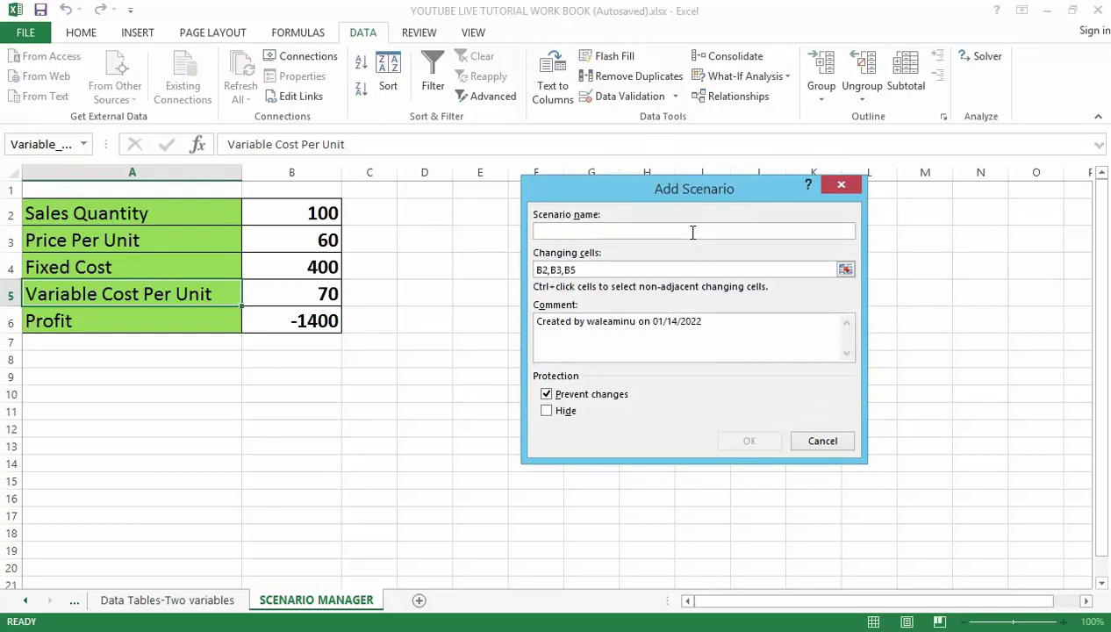
type("Best Case")
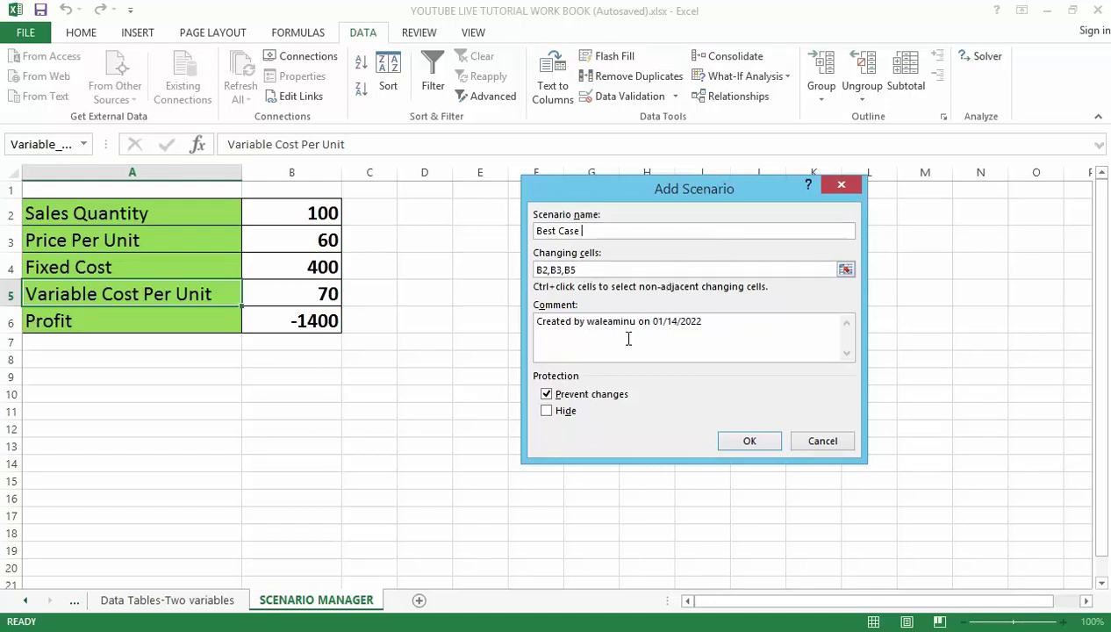
left_click(748, 440)
left_click(748, 441)
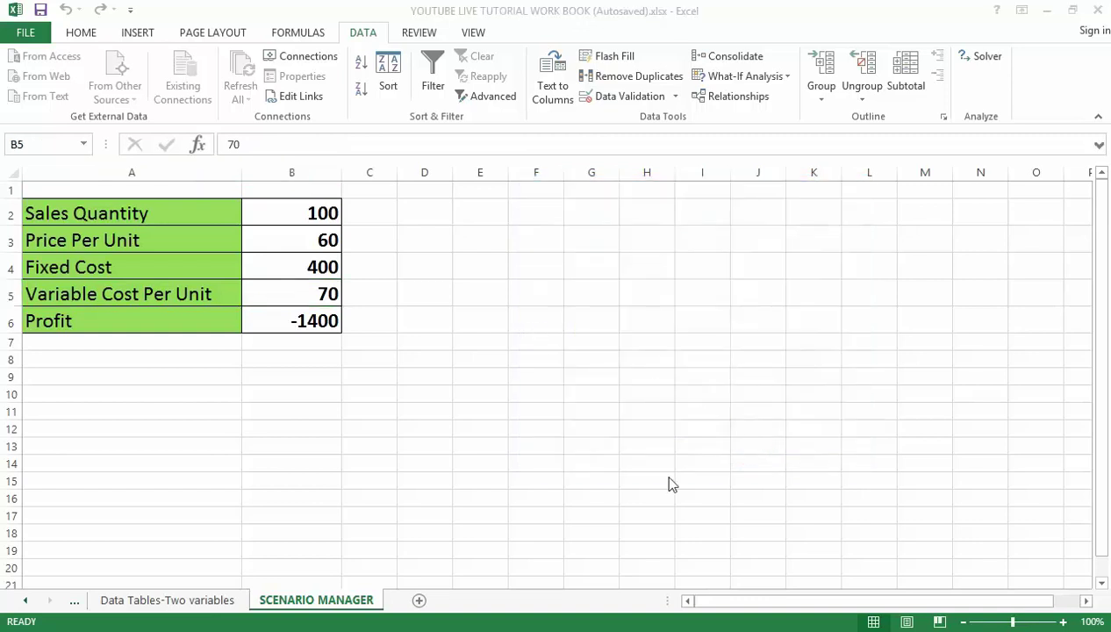
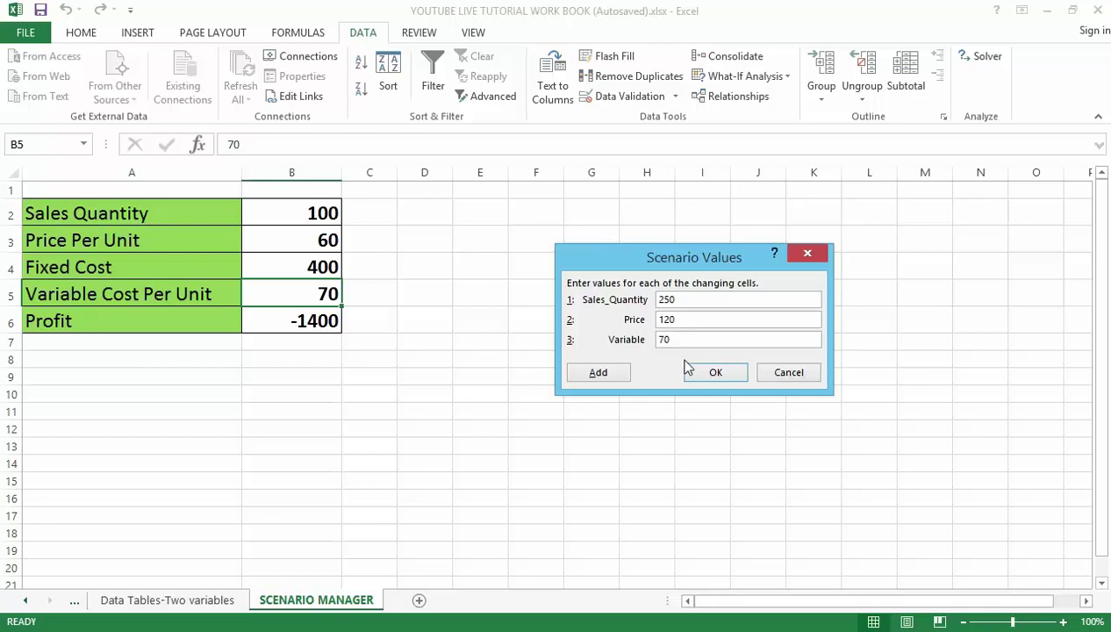
Step: Set the Best Case scenario's Variable value to 40, save it, and select Worst Case among the scenarios
left_click(672, 339)
key("BackSpace")
key("BackSpace")
type("40")
left_click(704, 377)
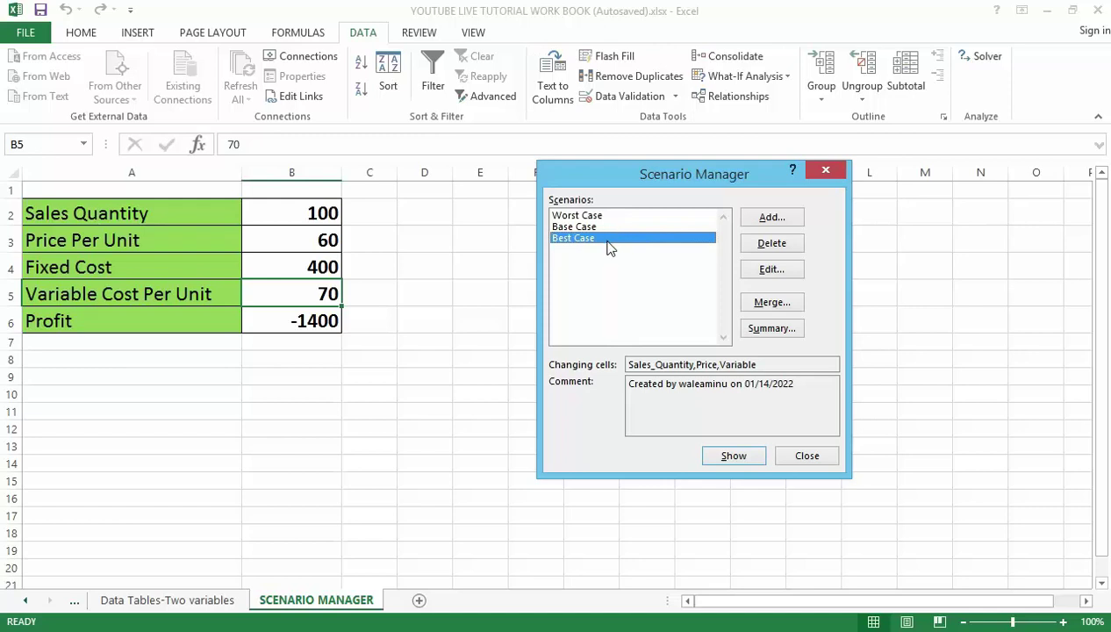
left_click(587, 217)
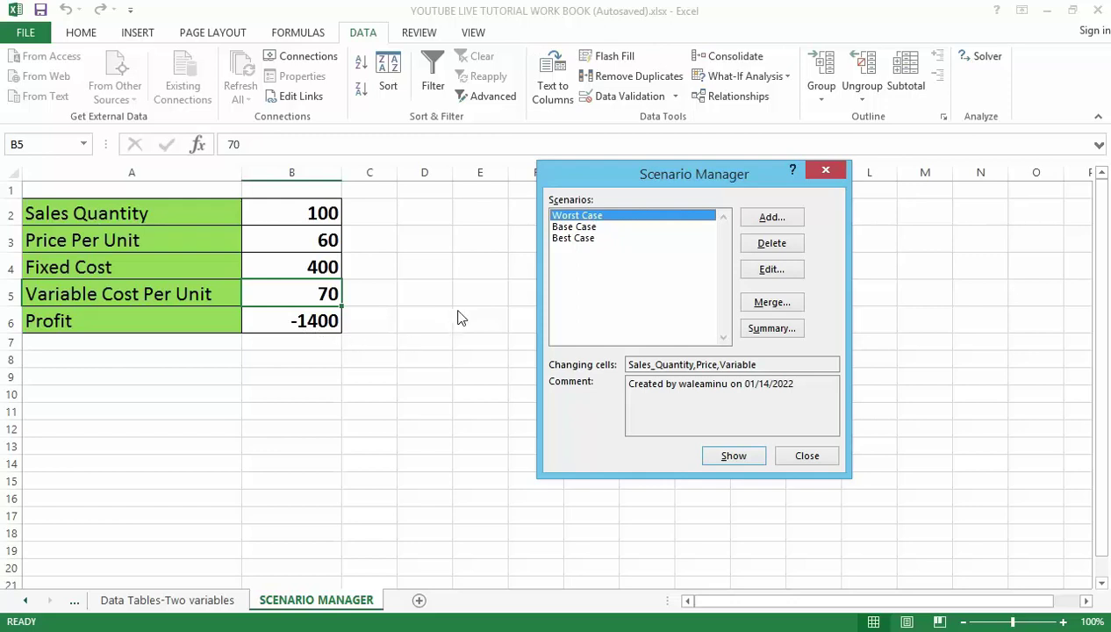
Step: Show the Base Case and Best Case scenarios on the sheet, and create a Scenario summary report with B6 as the result cell
double_click(581, 228)
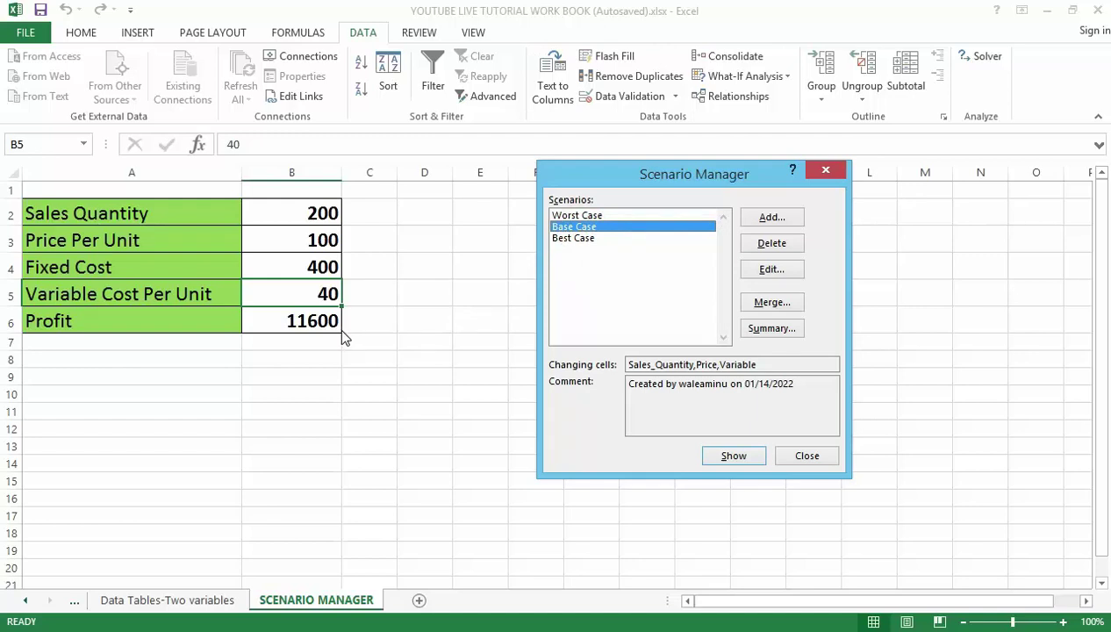
double_click(582, 241)
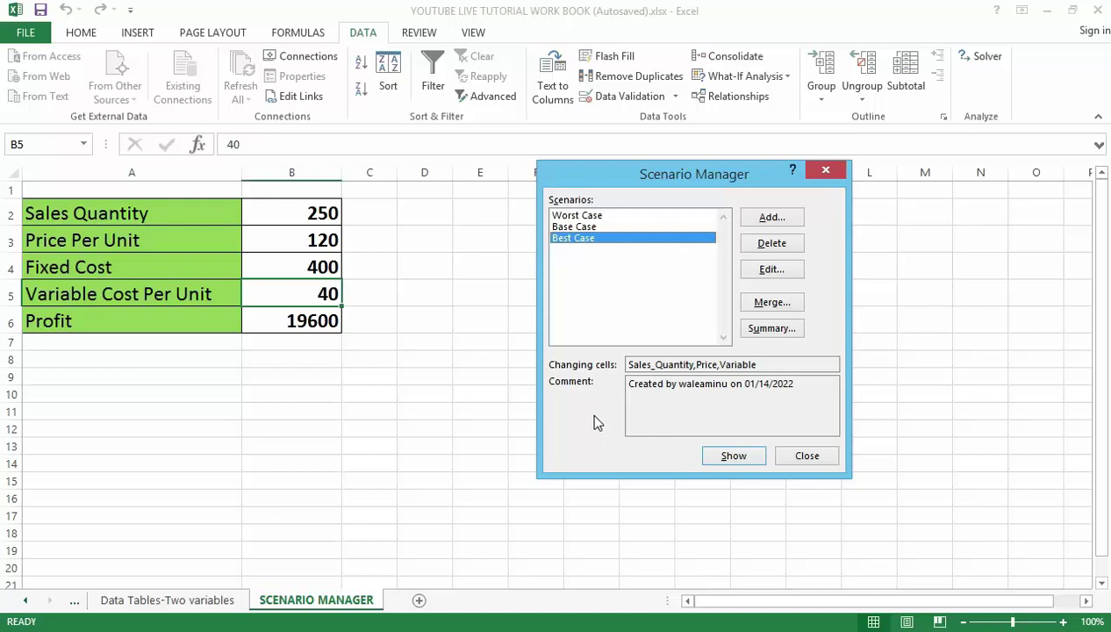
left_click(756, 333)
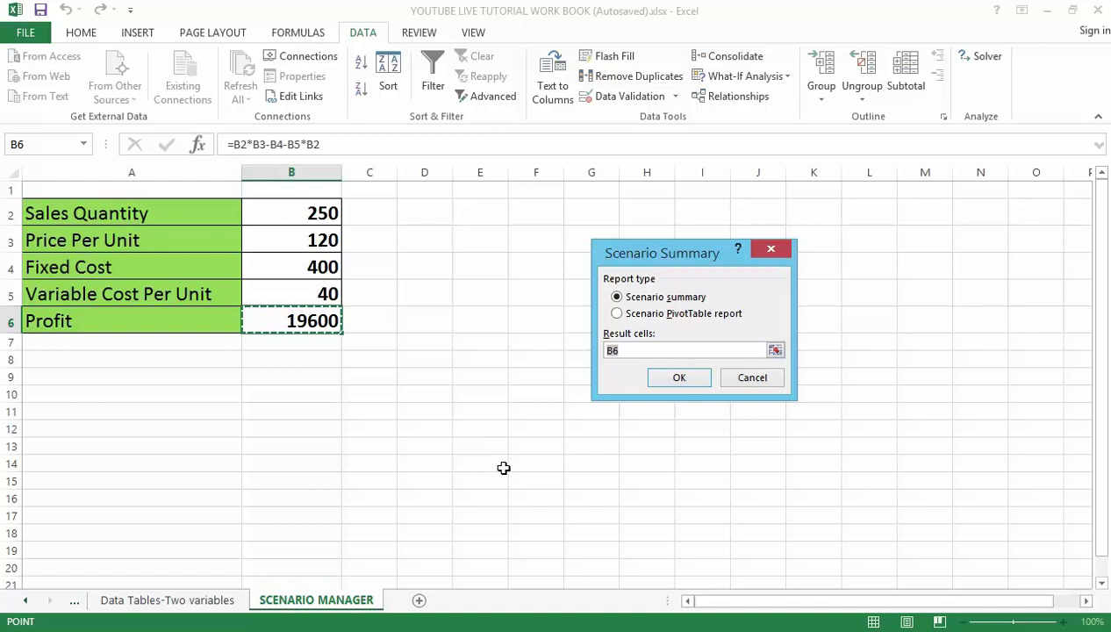
left_click(675, 377)
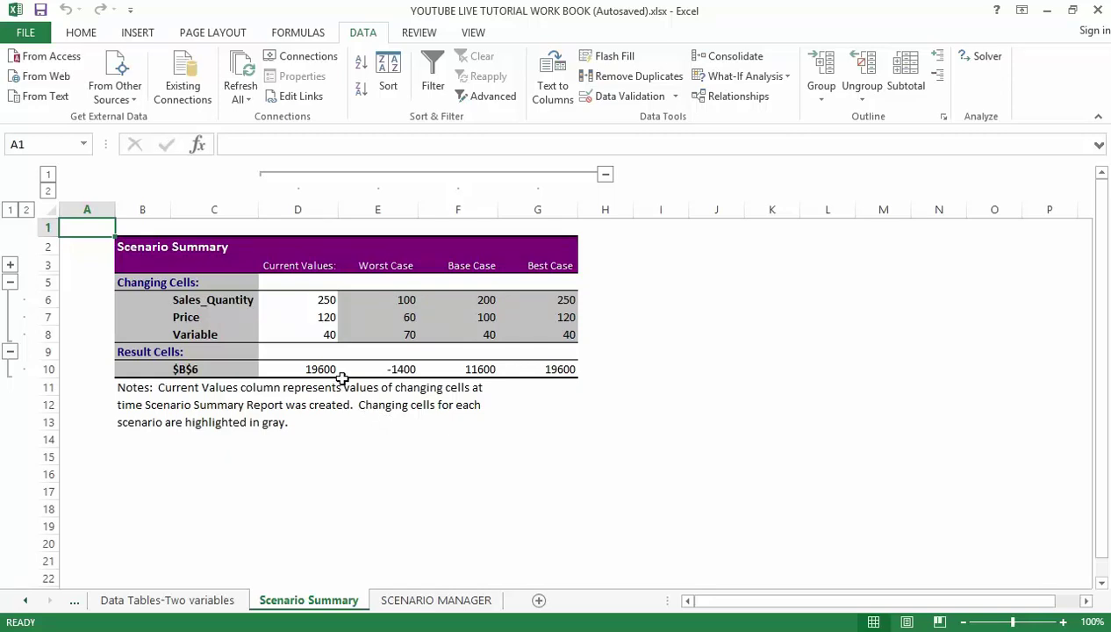
Step: From the SCENARIO MANAGER sheet, create a Scenario PivotTable report of the scenarios with B6 as the result cell
left_click(433, 600)
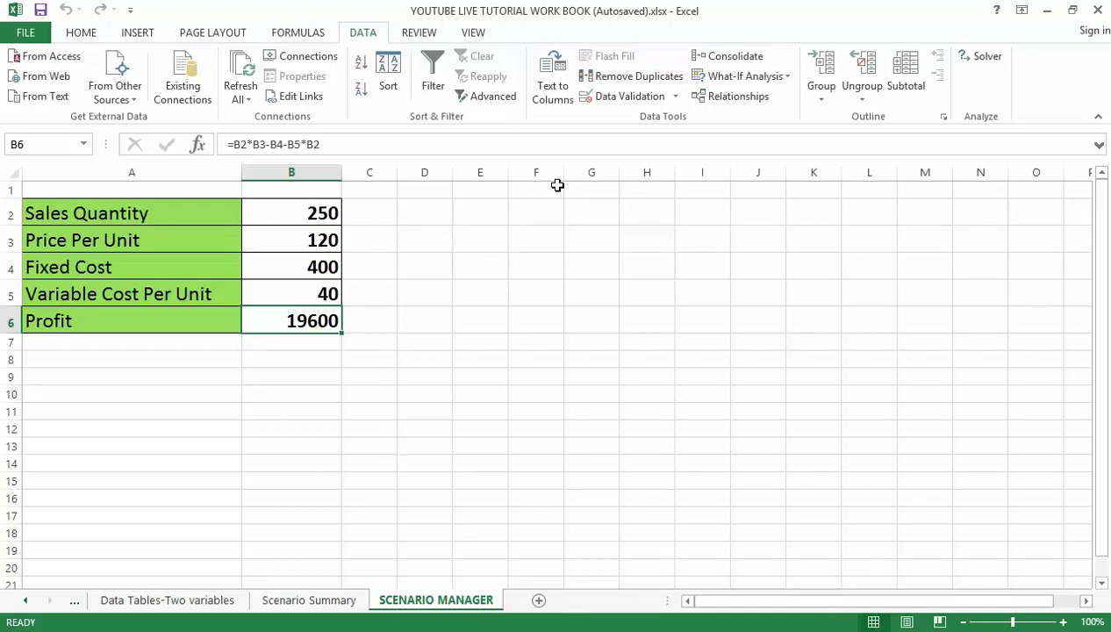
left_click(745, 77)
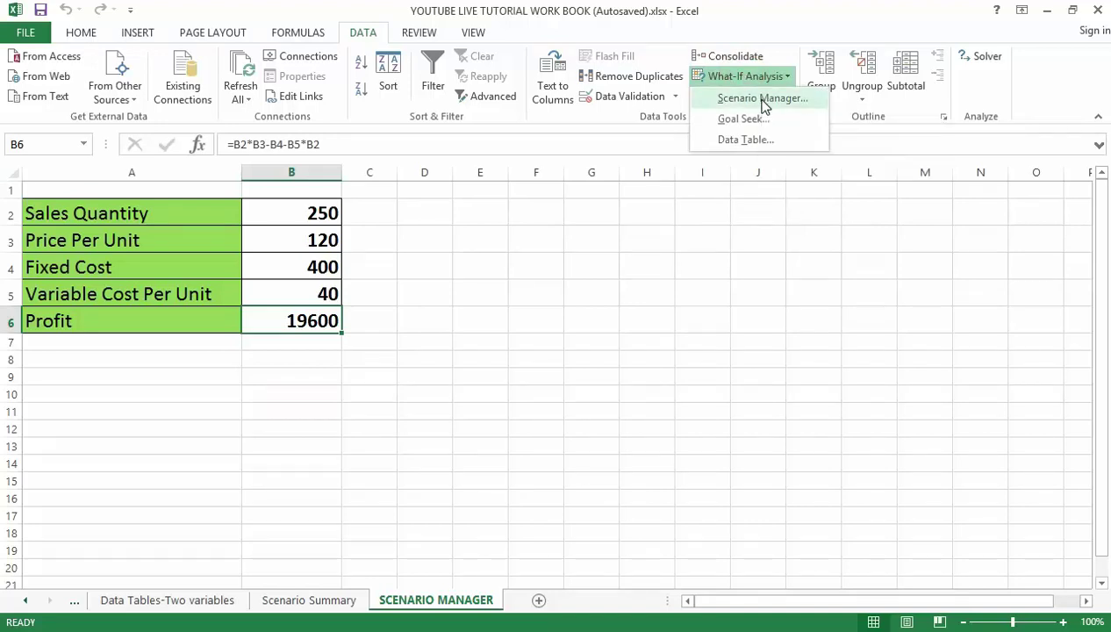
left_click(762, 100)
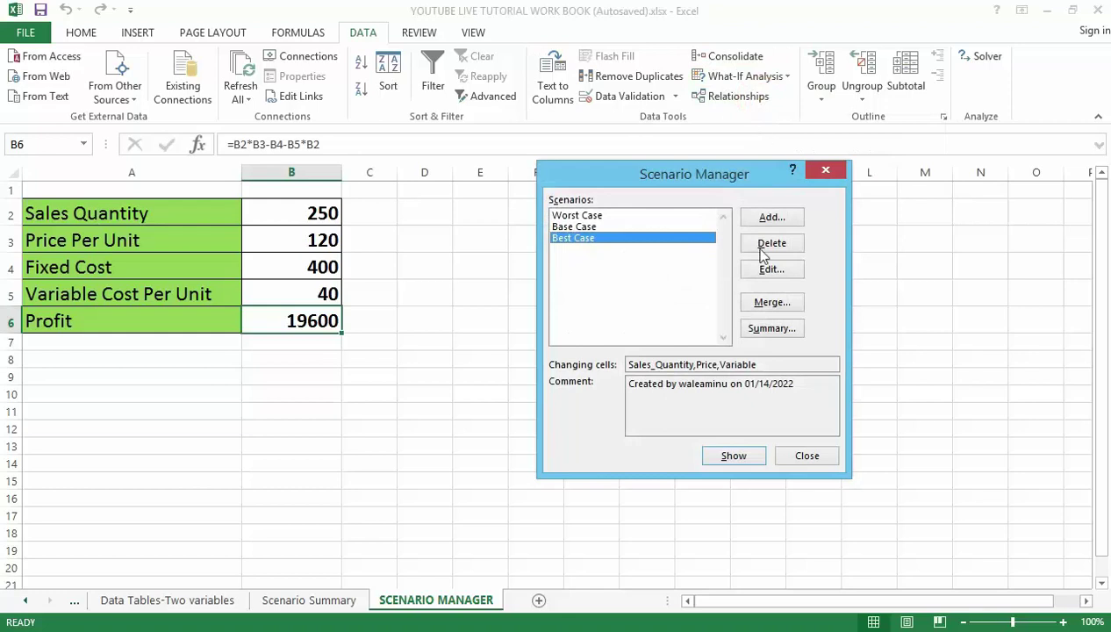
left_click(764, 331)
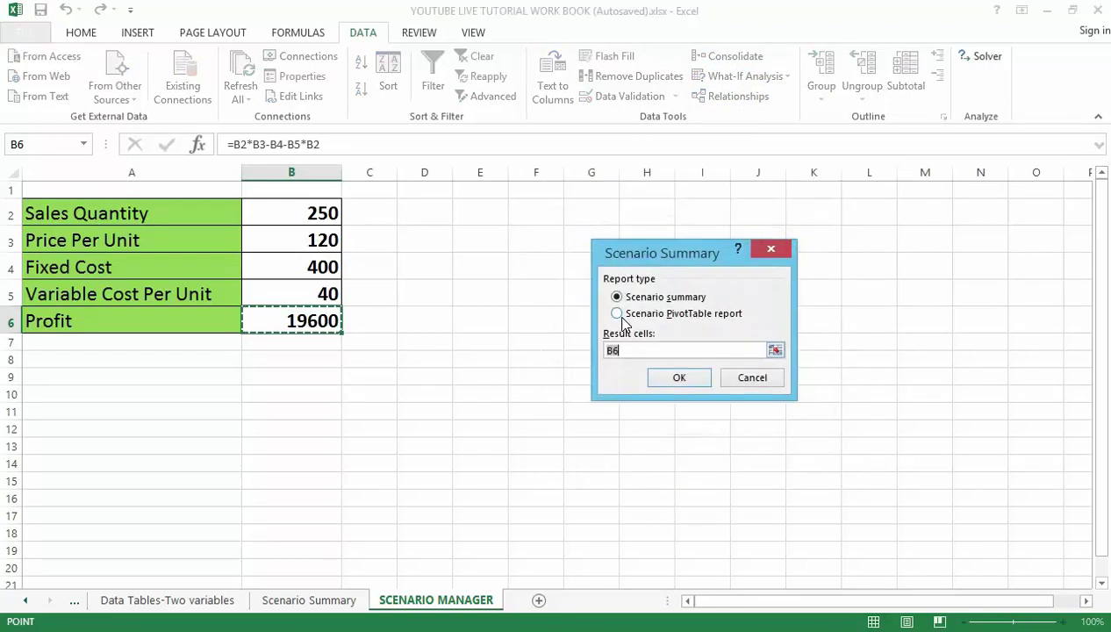
left_click(622, 317)
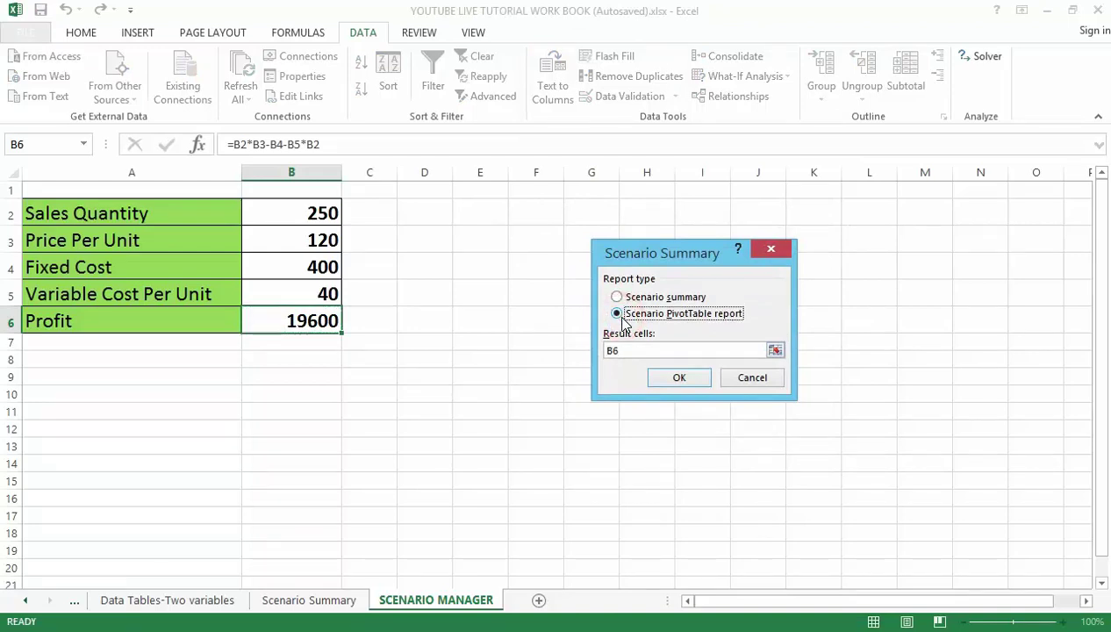
left_click(655, 377)
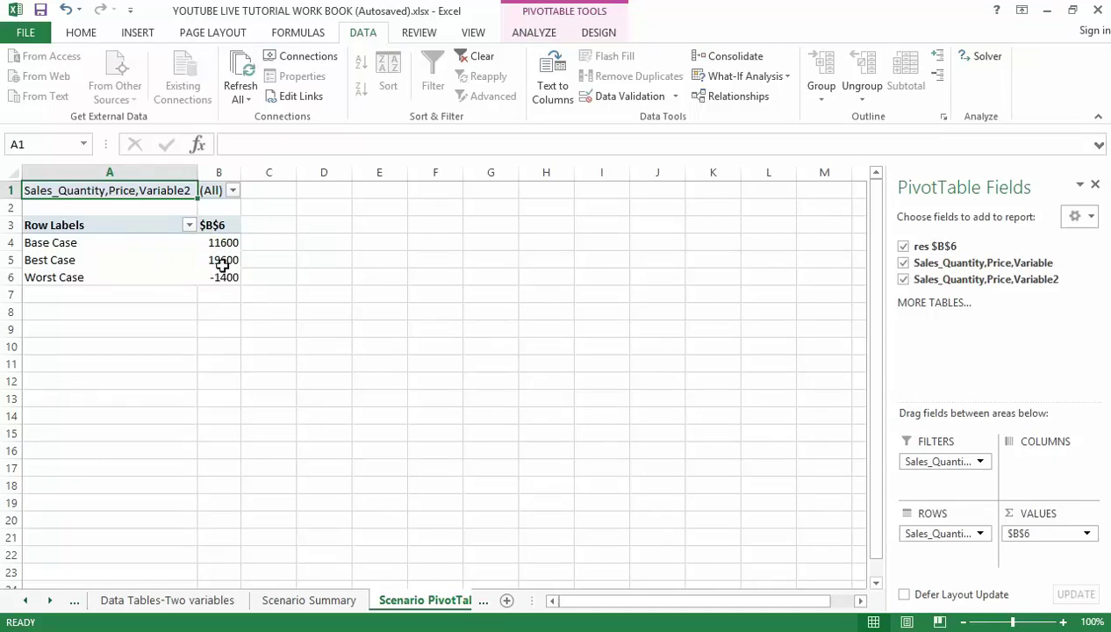
mouse_move(225, 246)
mouse_move(210, 279)
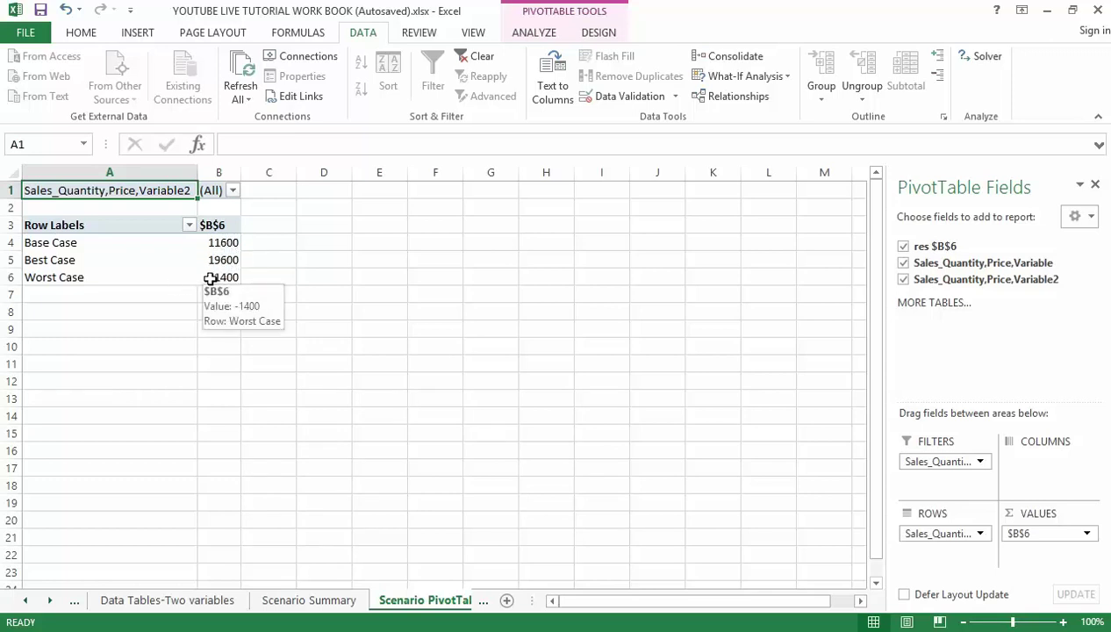